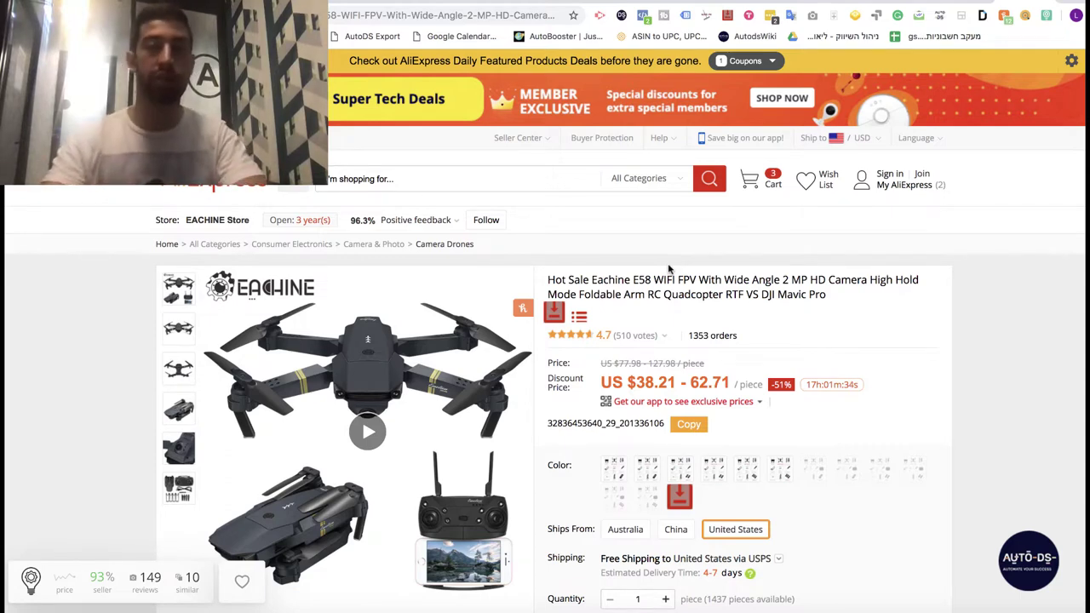
Step: Open a new browser tab next to the Eachine E58 drone listing with Ctrl+T
key("ctrl+t")
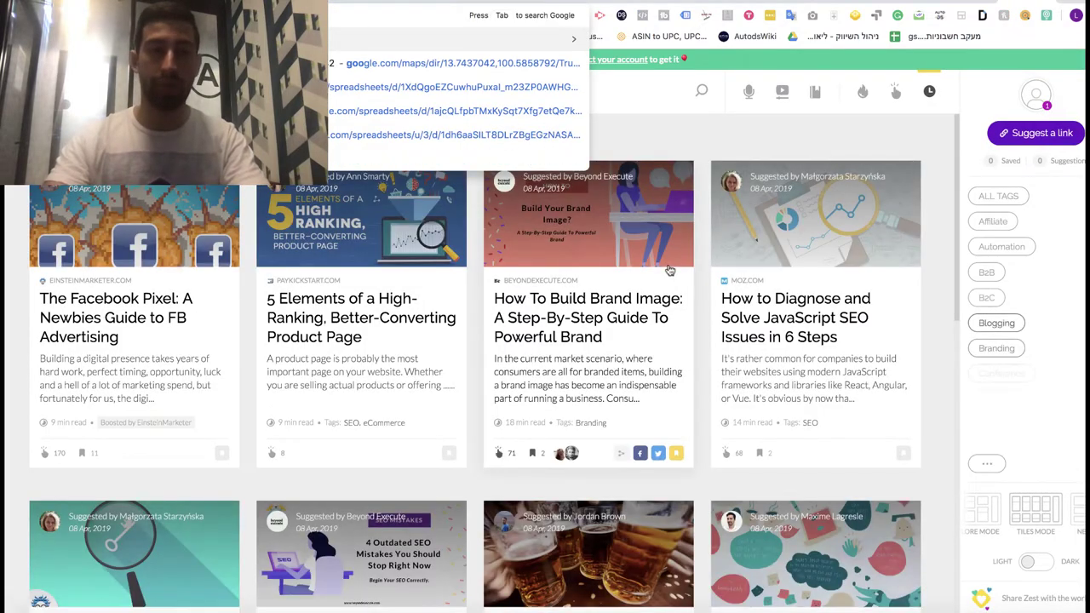
Step: Search Google for 'ALITOOLS' and open the 'AliTools - Google Chrome' extension result
key("Return")
type("ALIT")
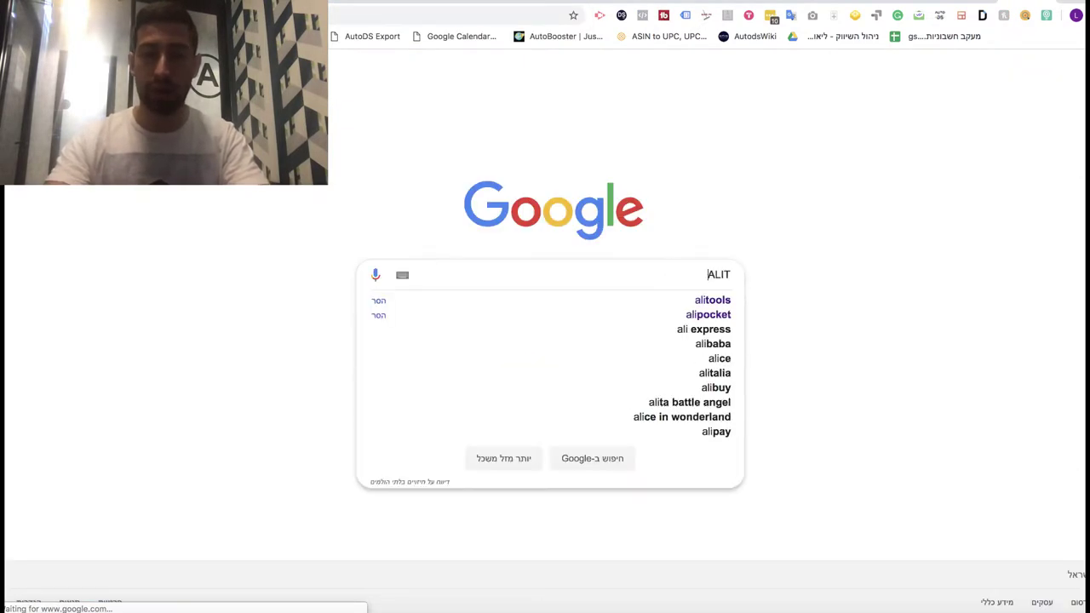
type("OOLS")
key("Return")
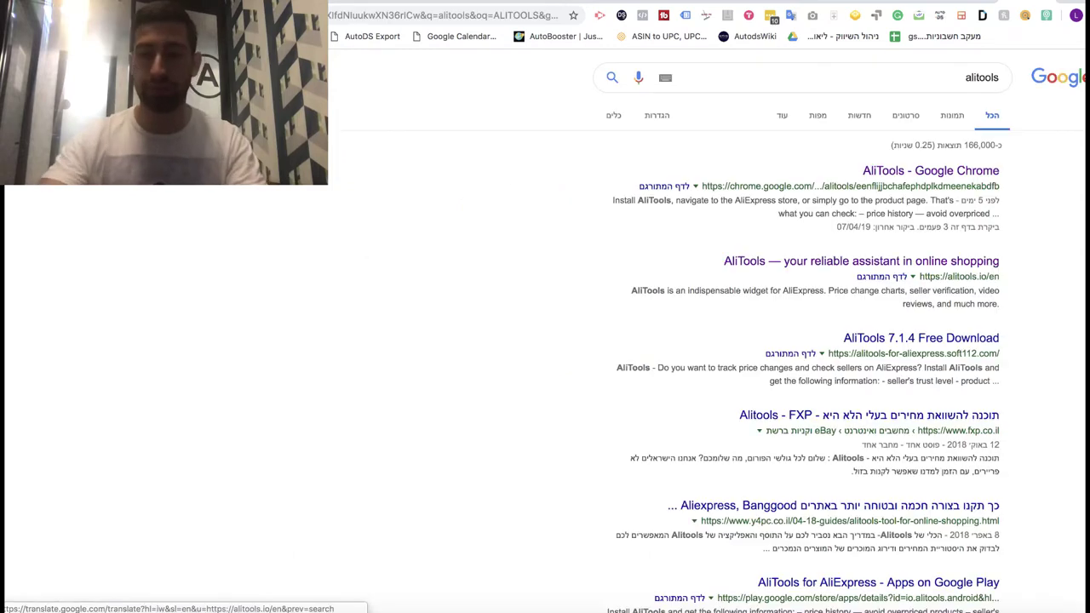
left_click(896, 171)
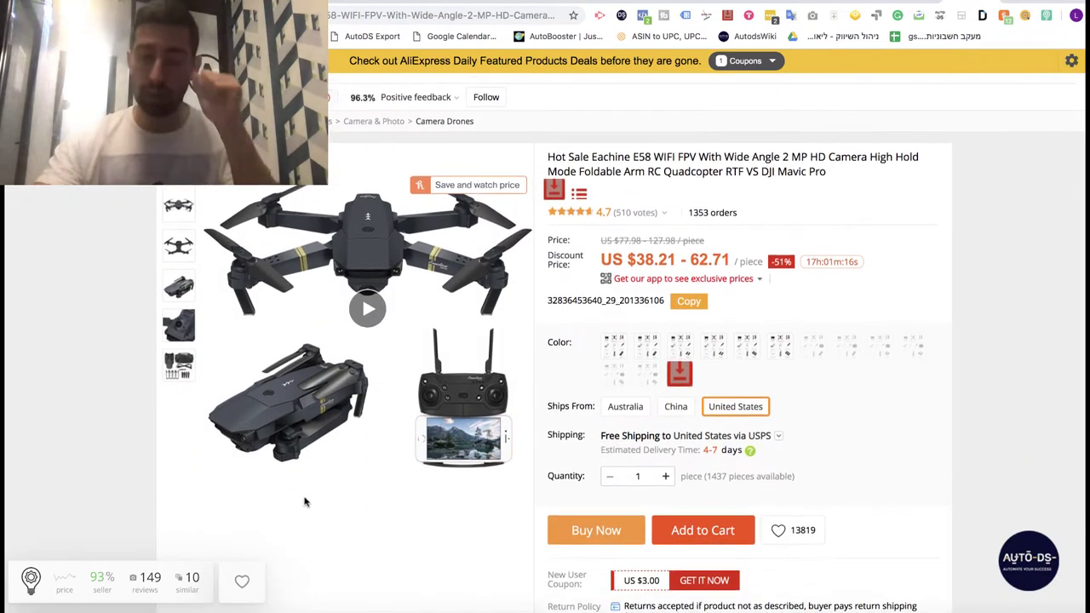
Step: Show the E58's AliTools 3-month price history chart, ranging from 36.65 $ to 41.33 $
scroll(305, 503, "down", 1)
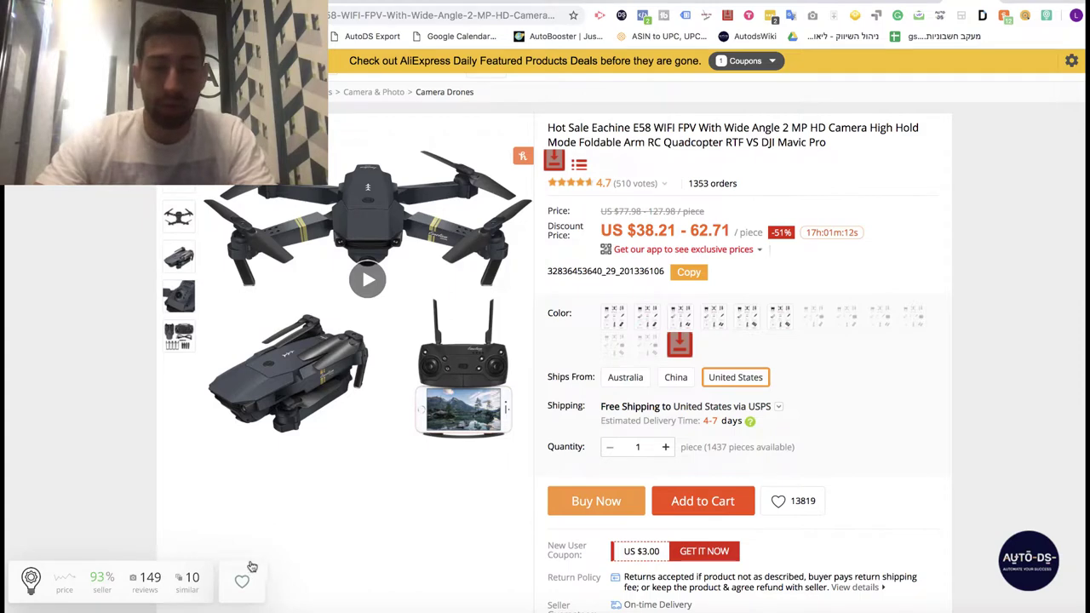
scroll(428, 256, "up", 3)
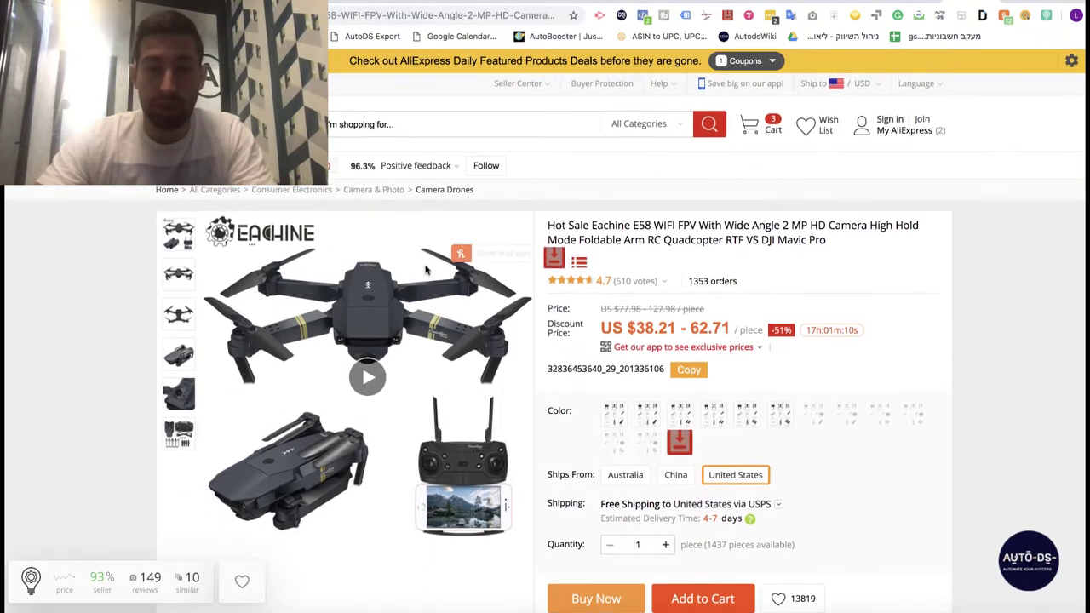
scroll(427, 270, "down", 3)
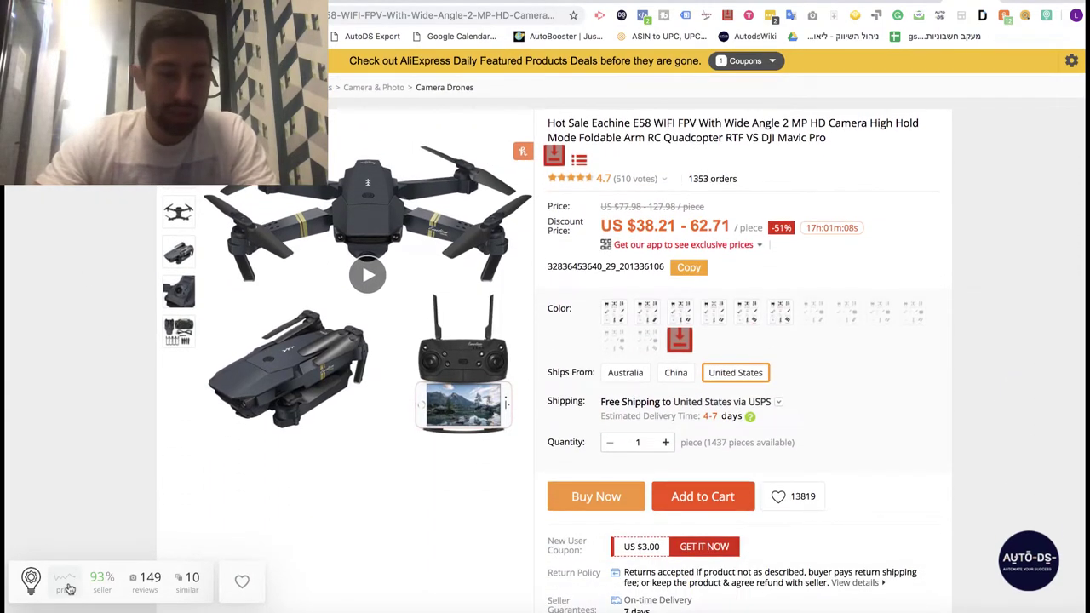
left_click(70, 589)
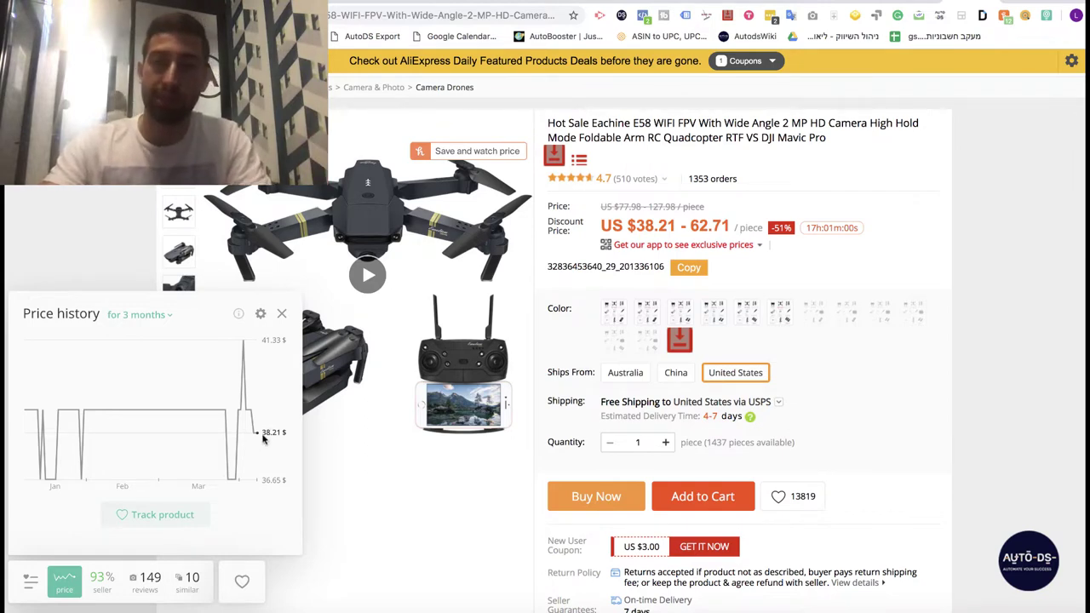
mouse_move(261, 439)
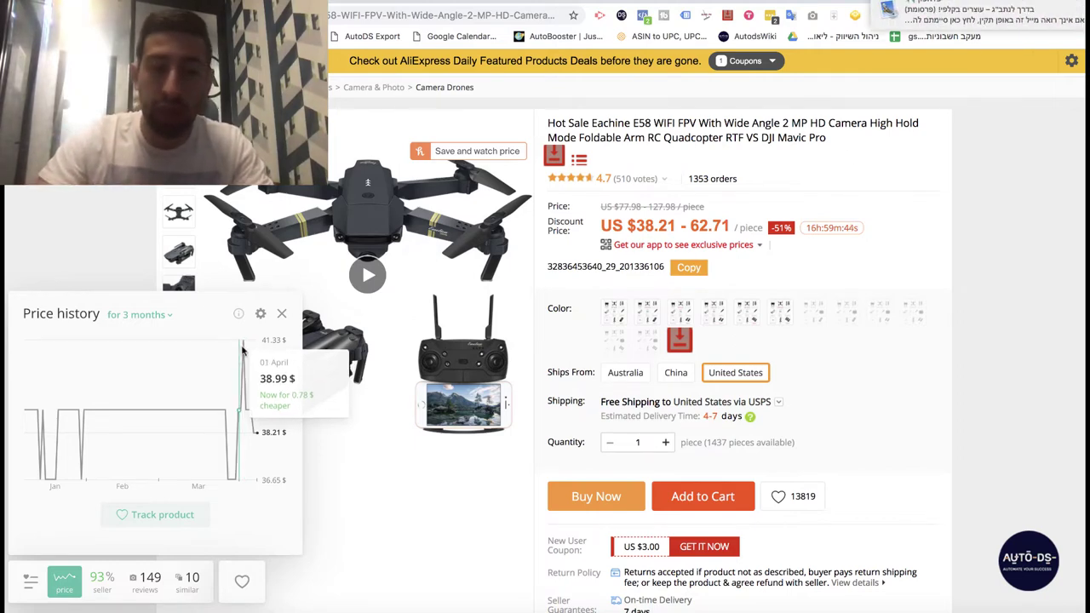
left_click(979, 13)
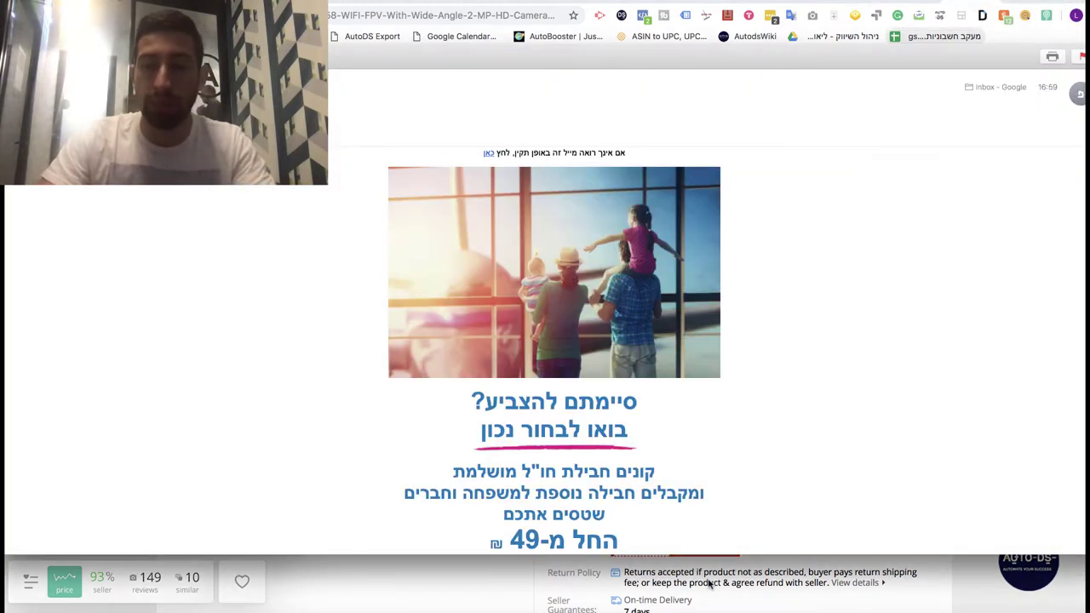
left_click(709, 583)
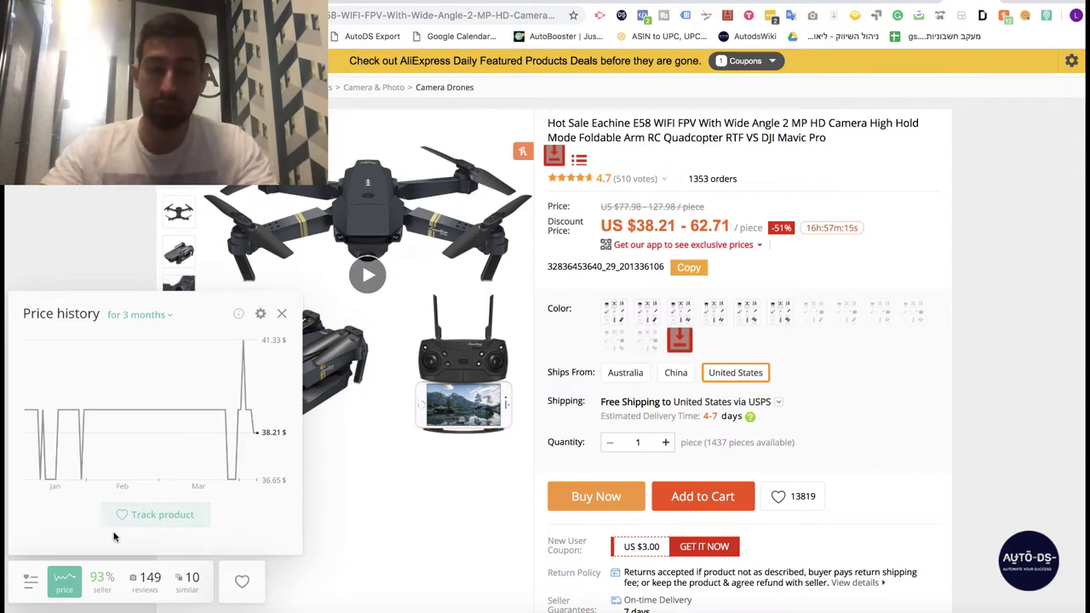
Step: Track the E58's price and view AliTools favourites showing its 0.78 $ price drop
left_click(171, 522)
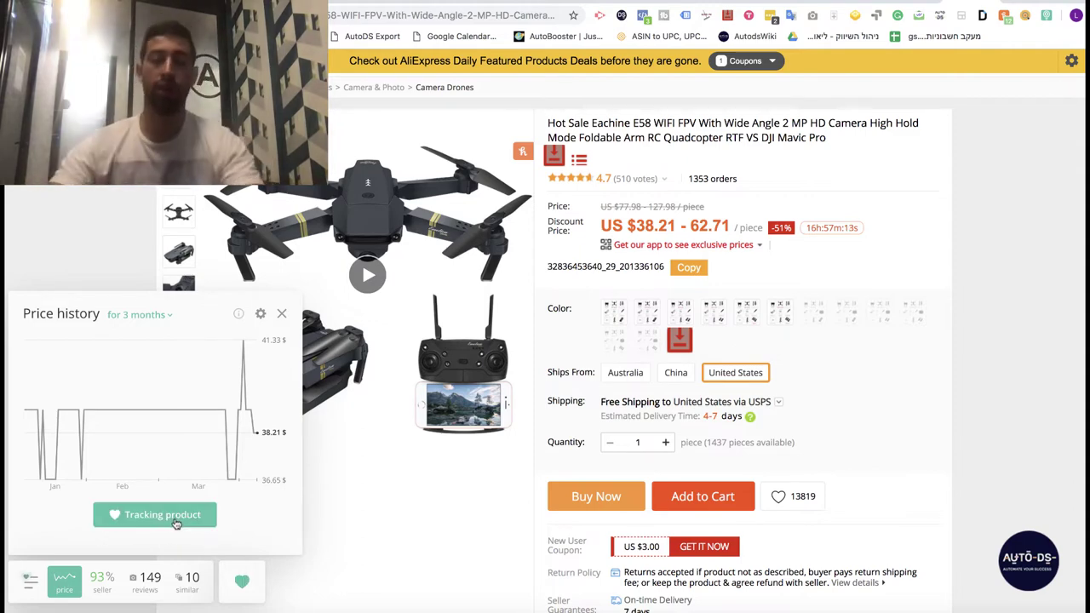
left_click(1048, 17)
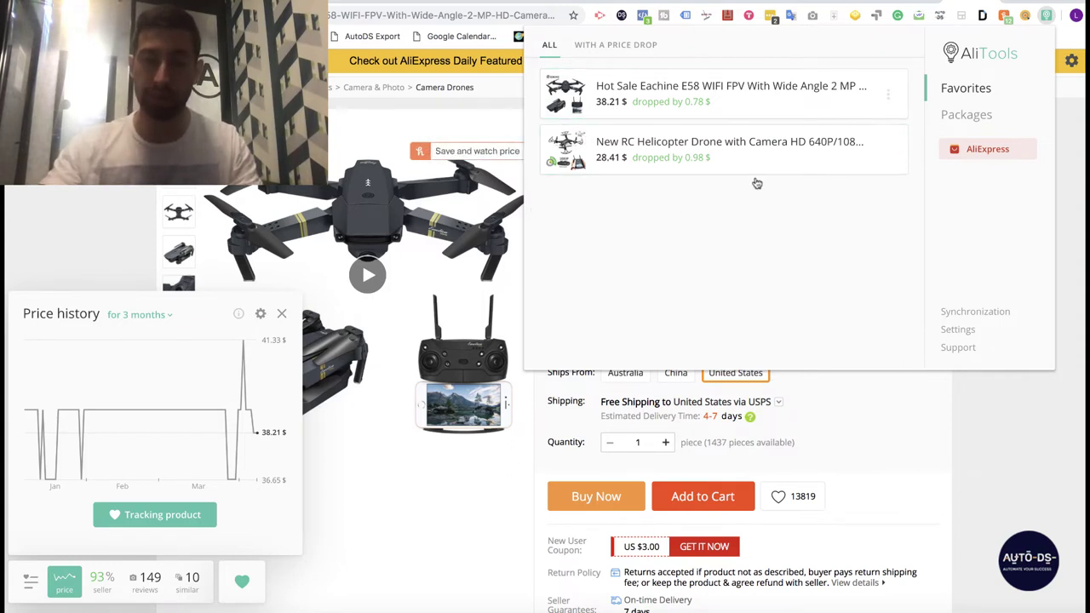
Step: Filter favourites to 'WITH A PRICE DROP', then close the favourites list
left_click(613, 47)
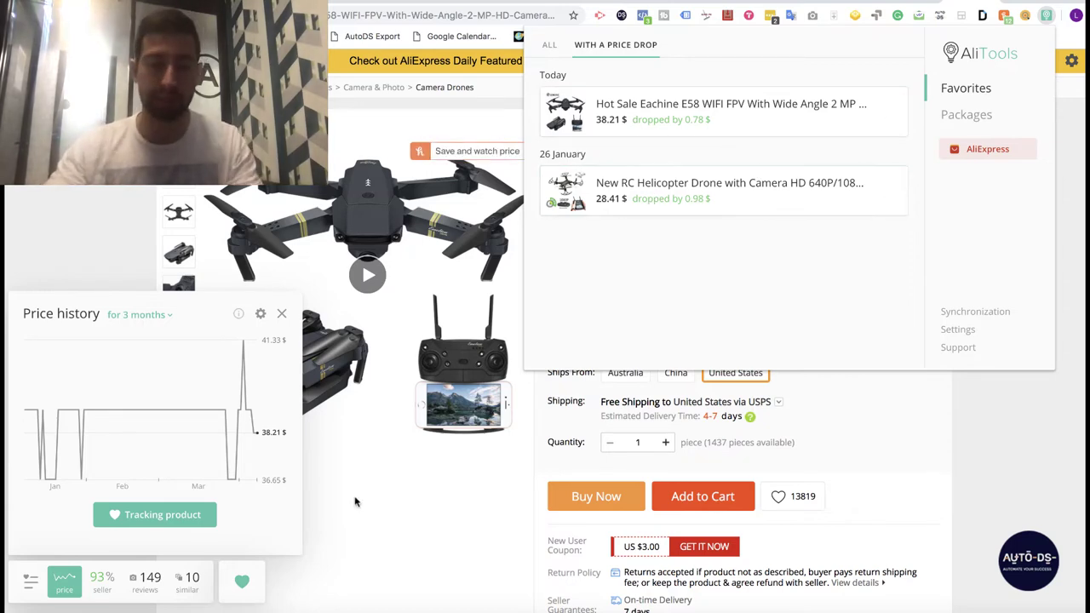
left_click(243, 545)
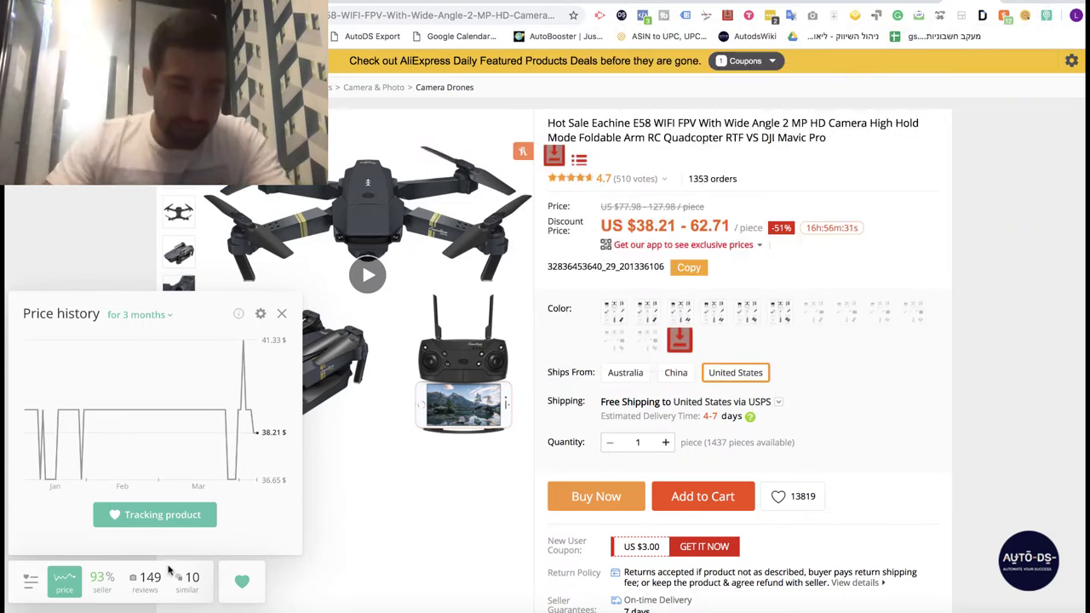
Step: Show the E58's 149 reviews and scroll through the YouTube and buyers' photos
left_click(146, 582)
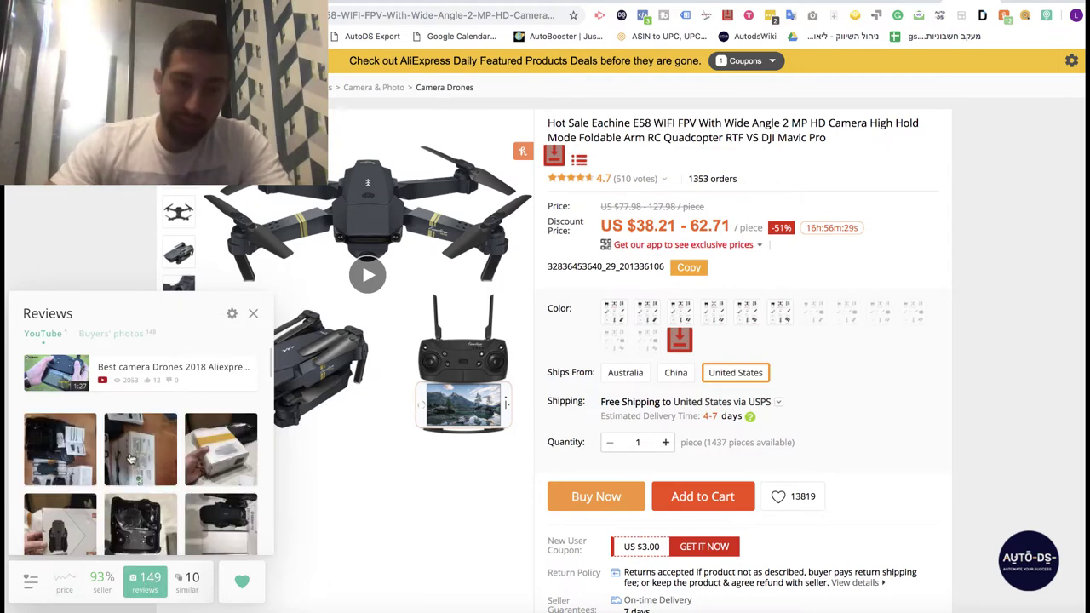
scroll(102, 452, "down", 5)
scroll(128, 460, "down", 5)
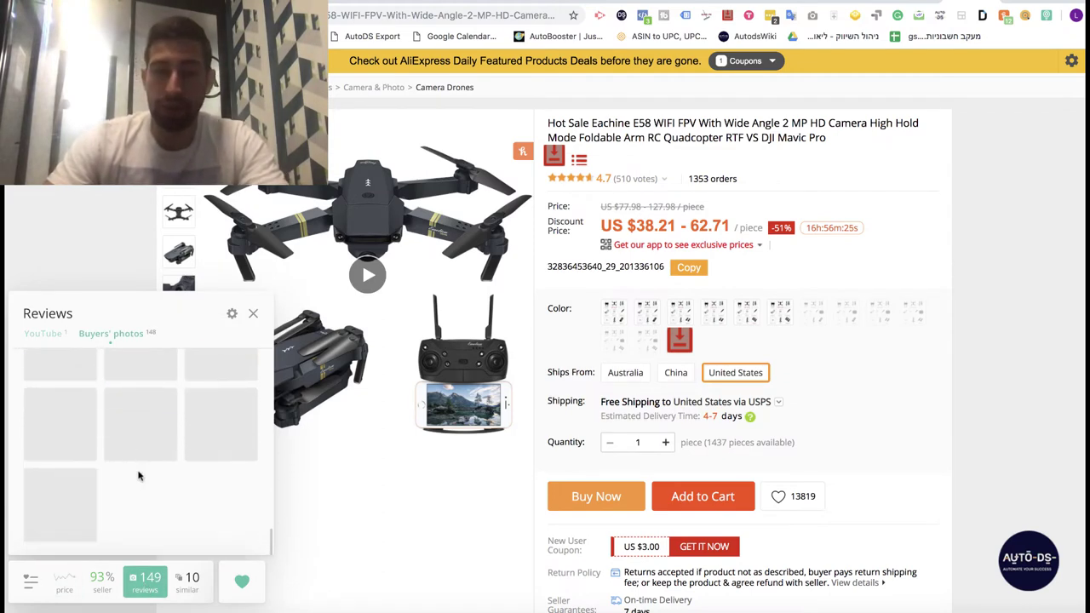
scroll(132, 467, "down", 2)
scroll(134, 469, "up", 5)
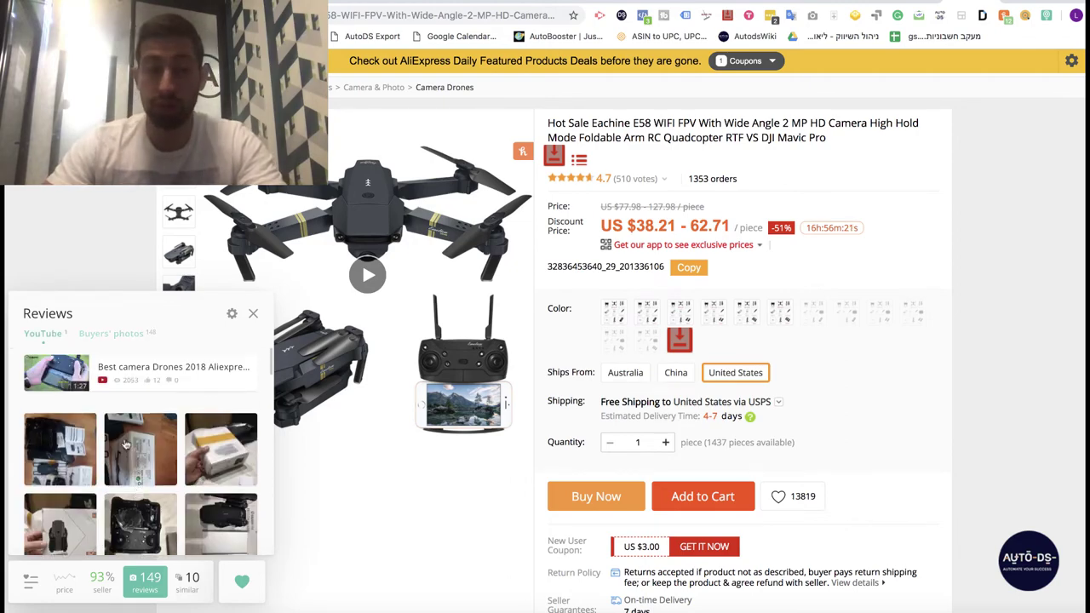
scroll(85, 455, "down", 5)
scroll(98, 455, "down", 3)
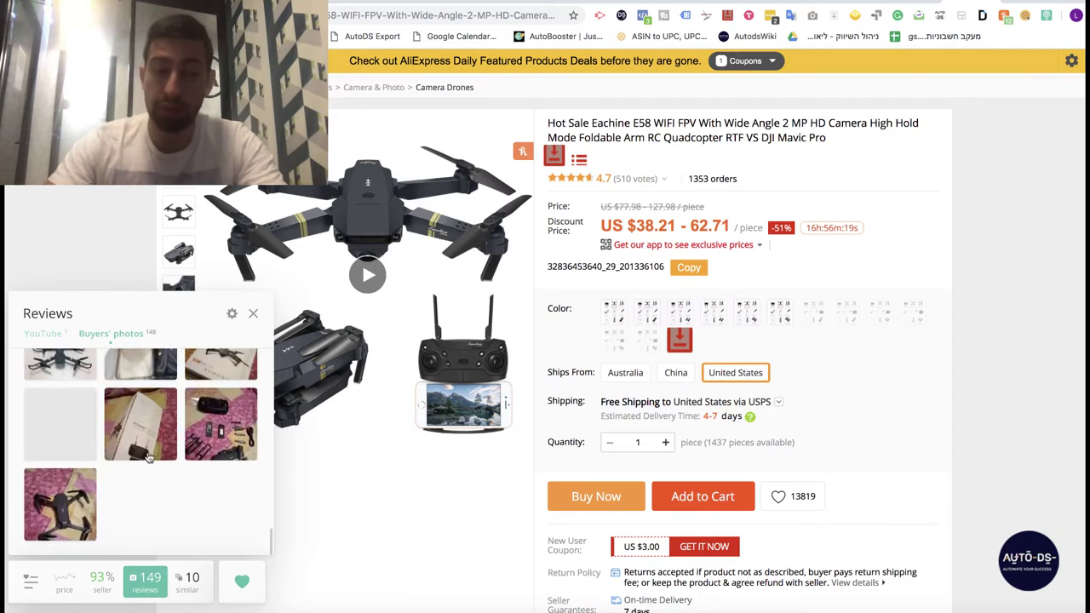
scroll(175, 444, "down", 2)
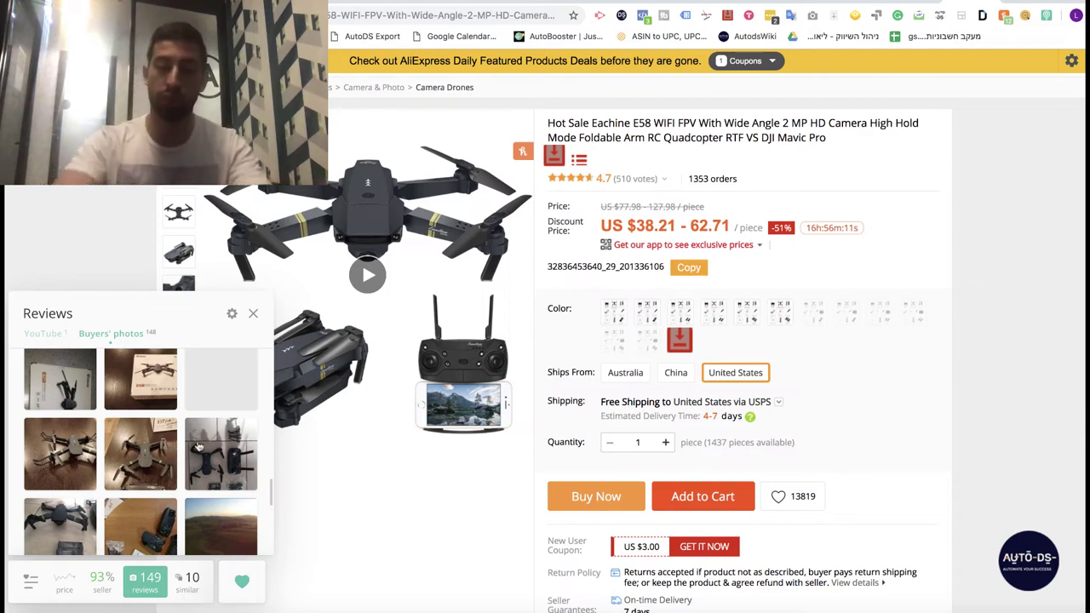
scroll(198, 446, "down", 1)
left_click(189, 583)
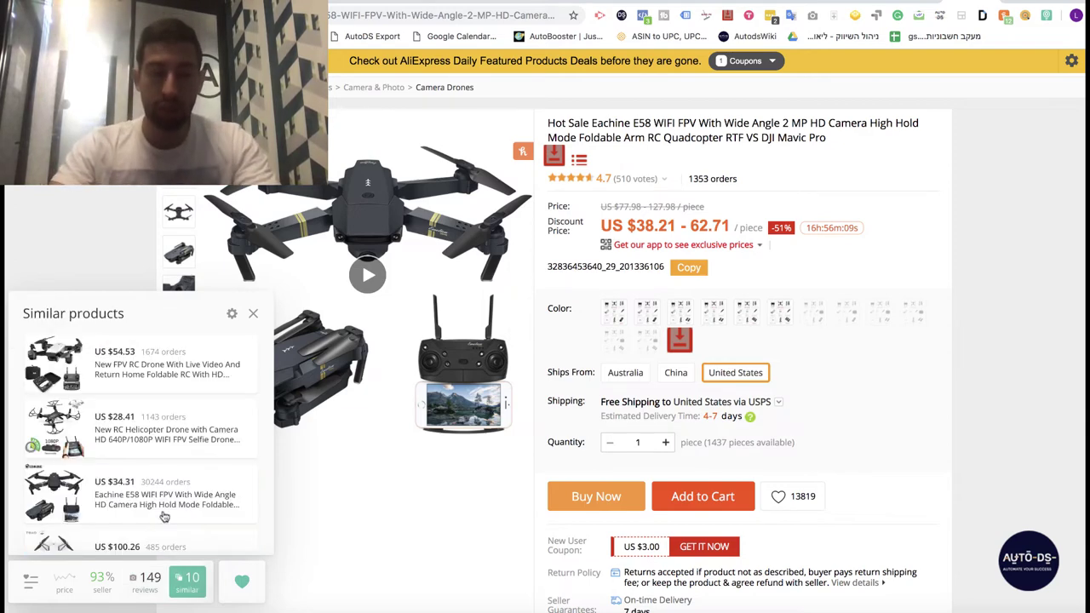
scroll(152, 486, "down", 5)
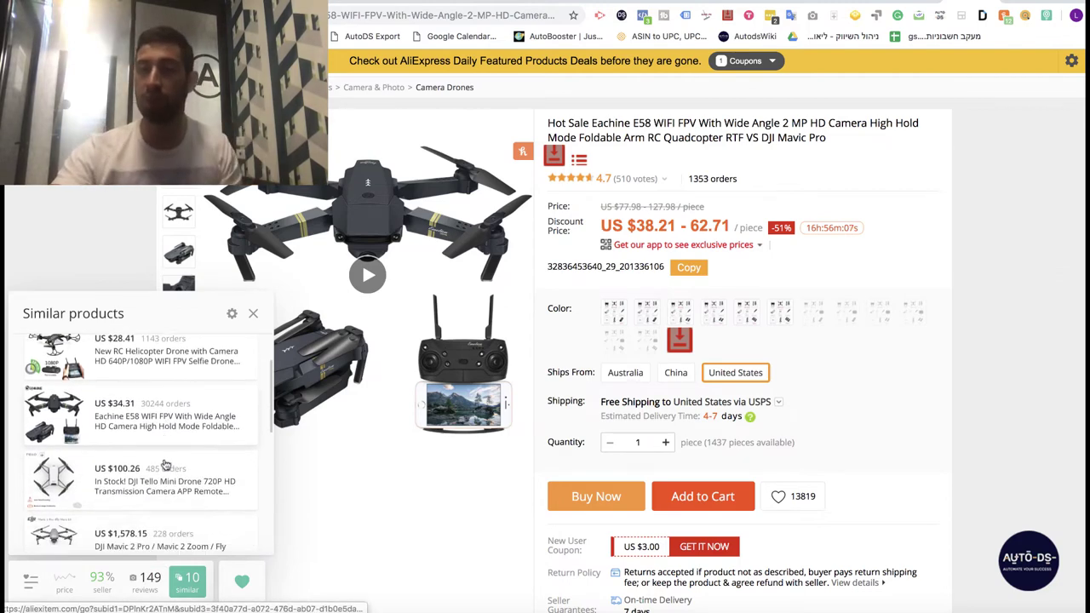
scroll(606, 306, "down", 1)
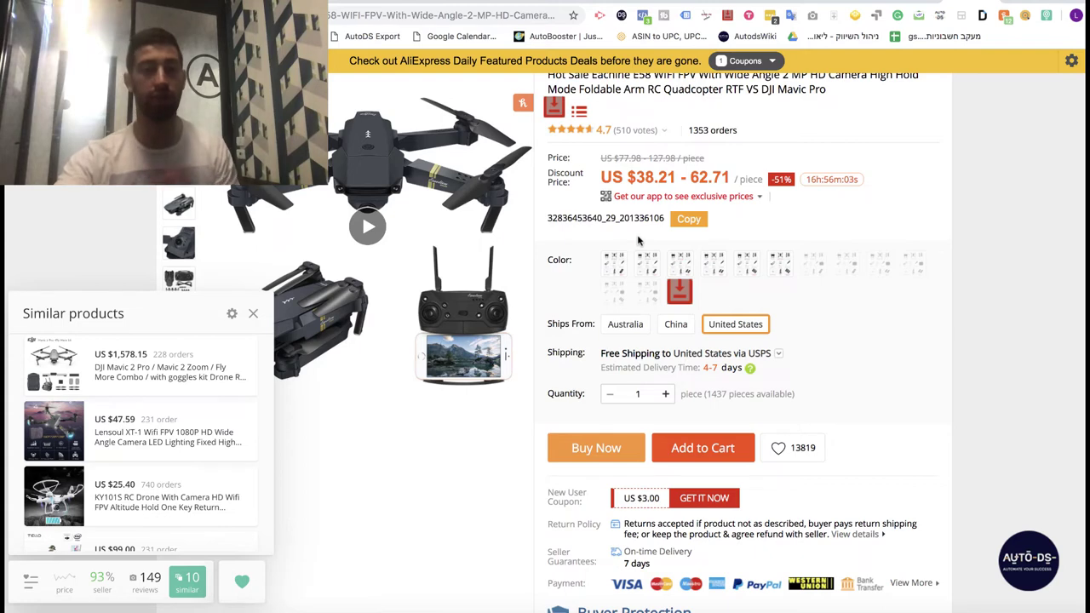
scroll(170, 383, "down", 3)
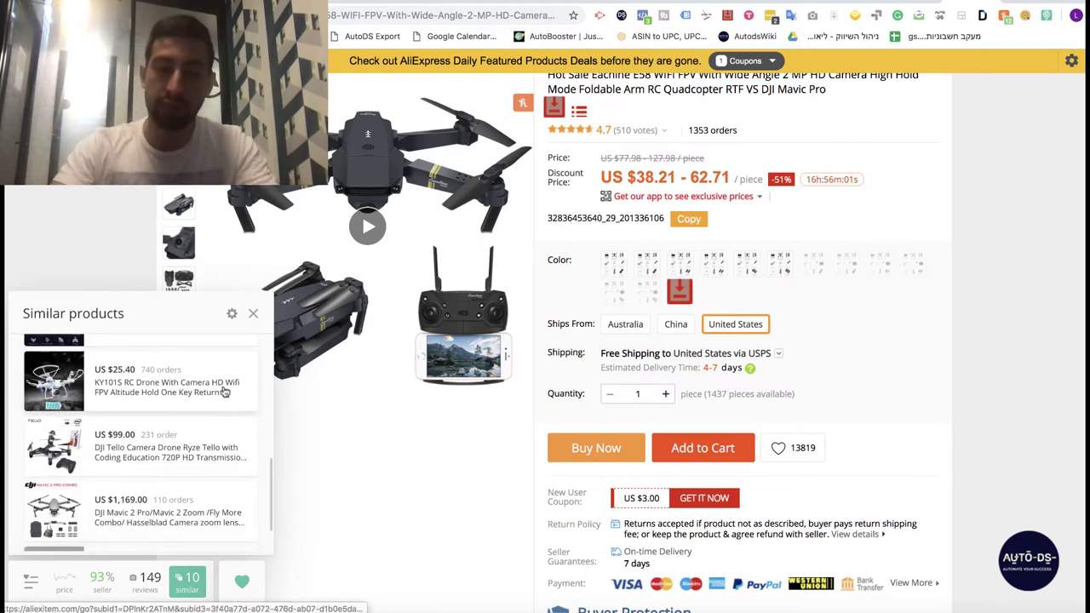
scroll(213, 400, "down", 5)
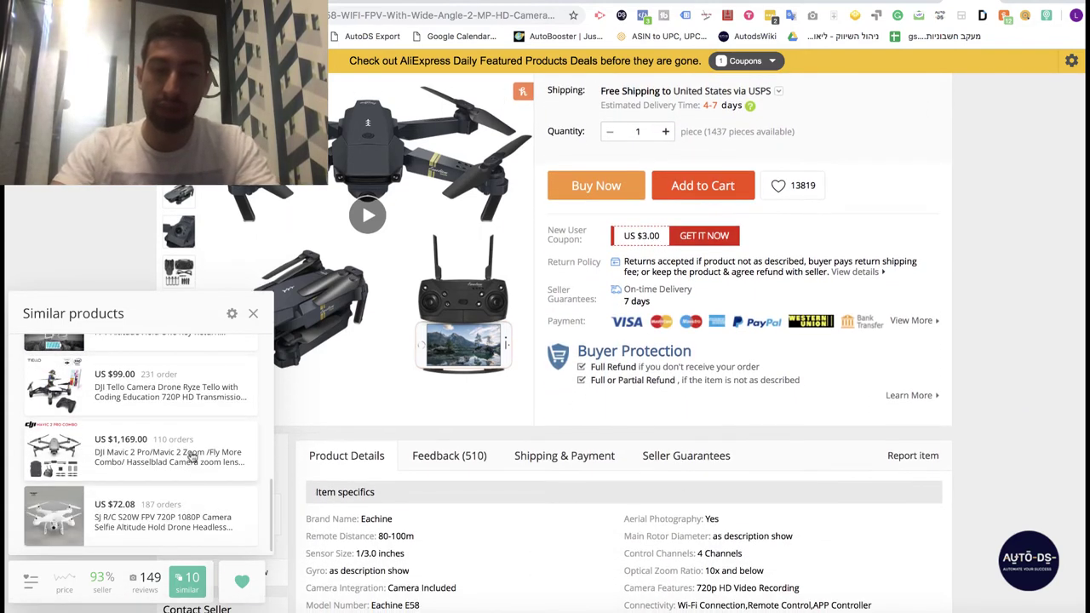
scroll(144, 399, "up", 10)
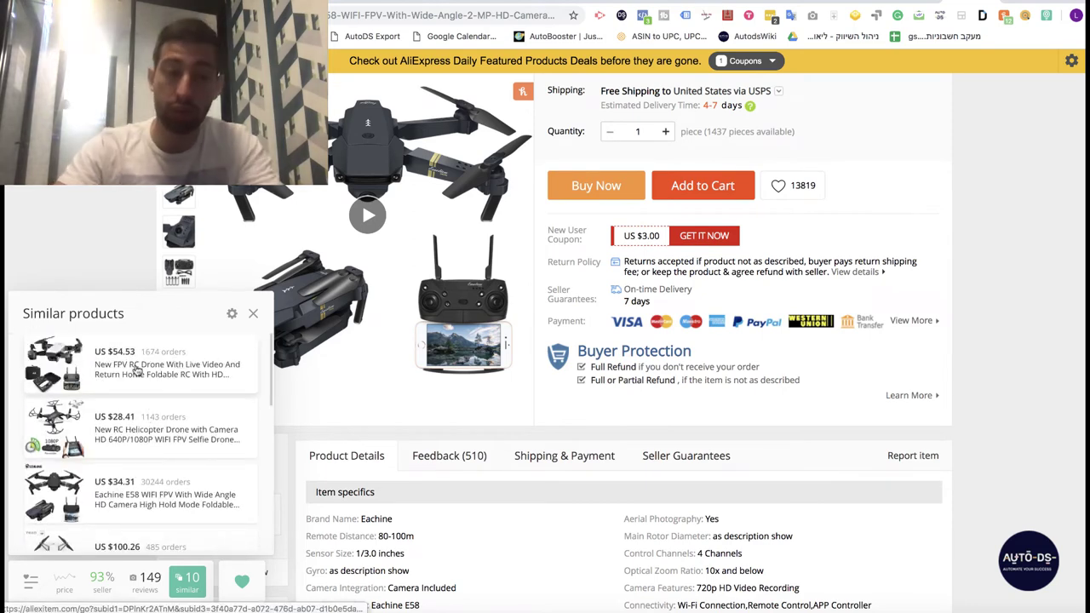
left_click(134, 370)
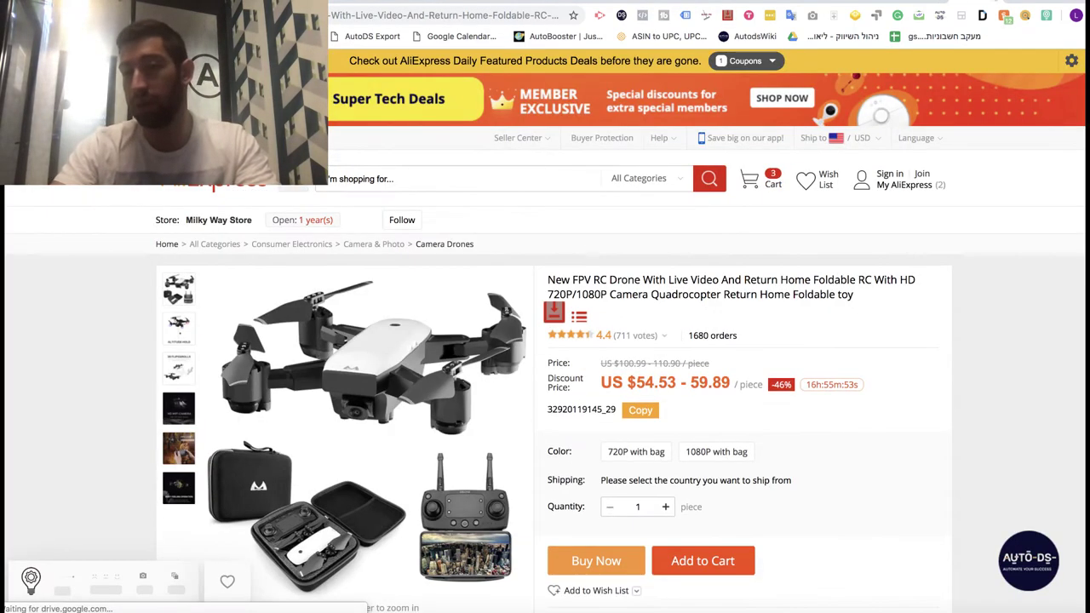
key("super+bracketleft")
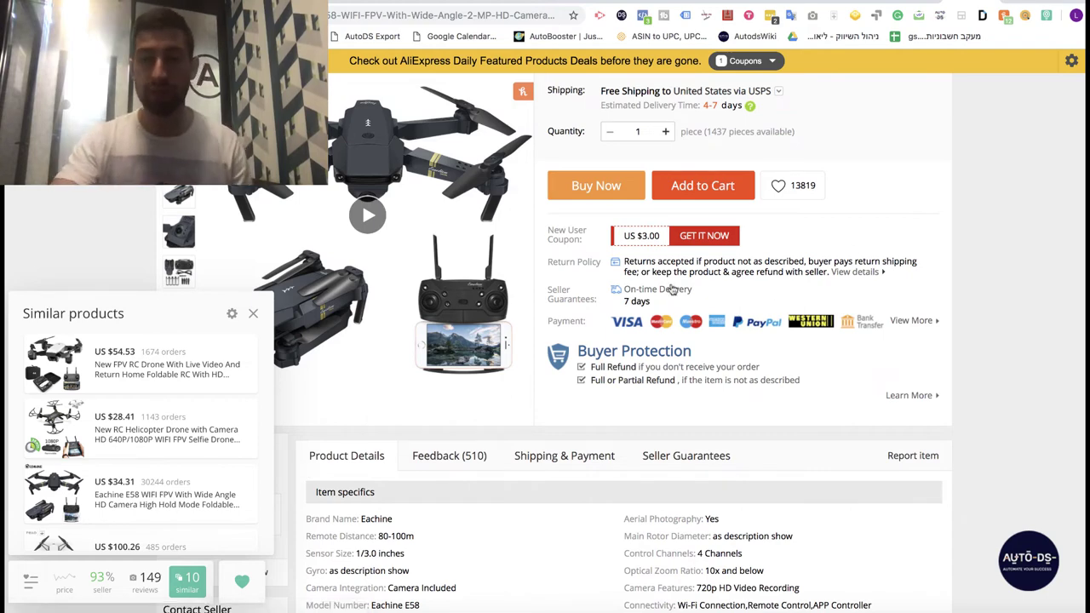
scroll(608, 287, "up", 5)
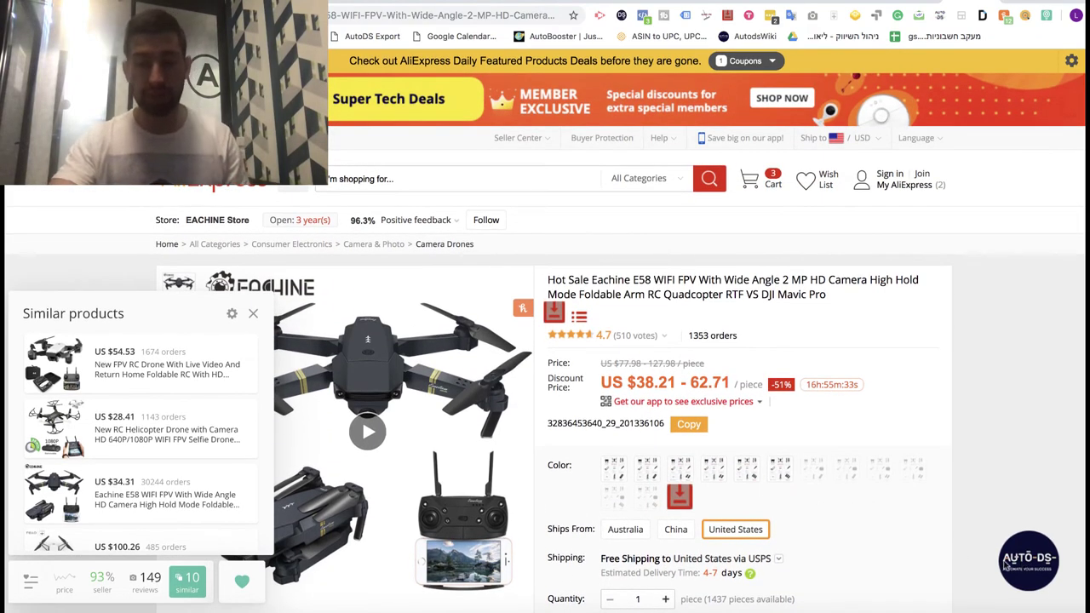
Step: Open the AutoDS item grabber, view the 10 similar products, then the 93% seller rating
left_click(1032, 560)
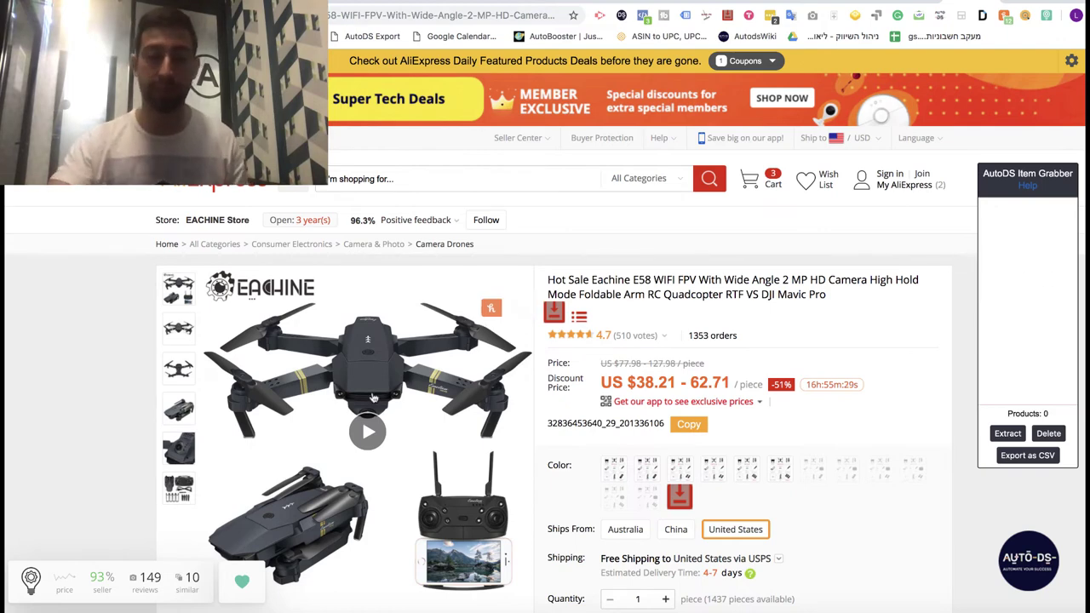
left_click(188, 583)
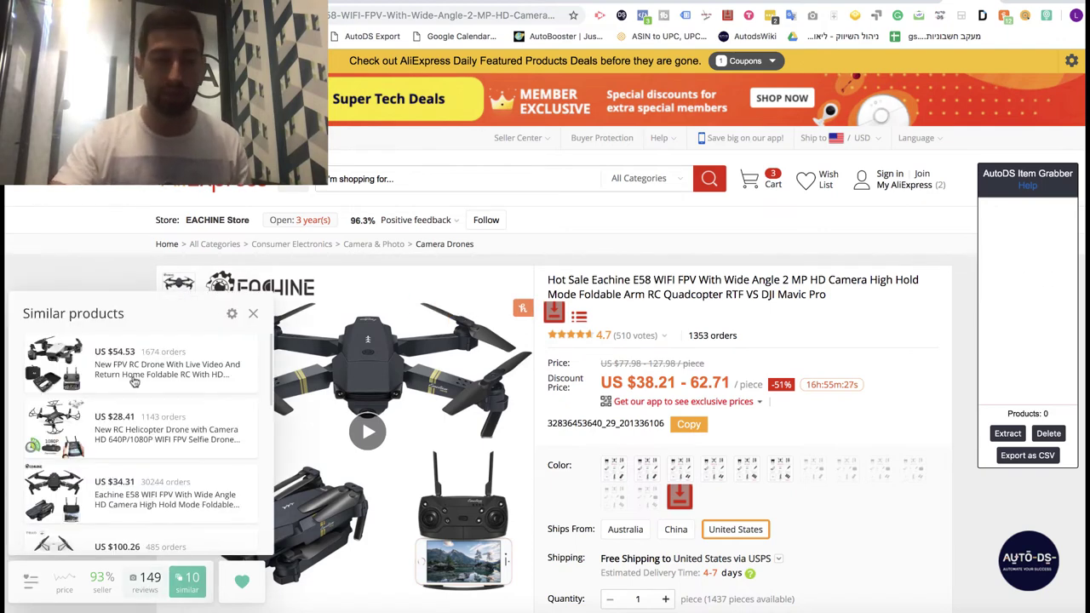
left_click(100, 586)
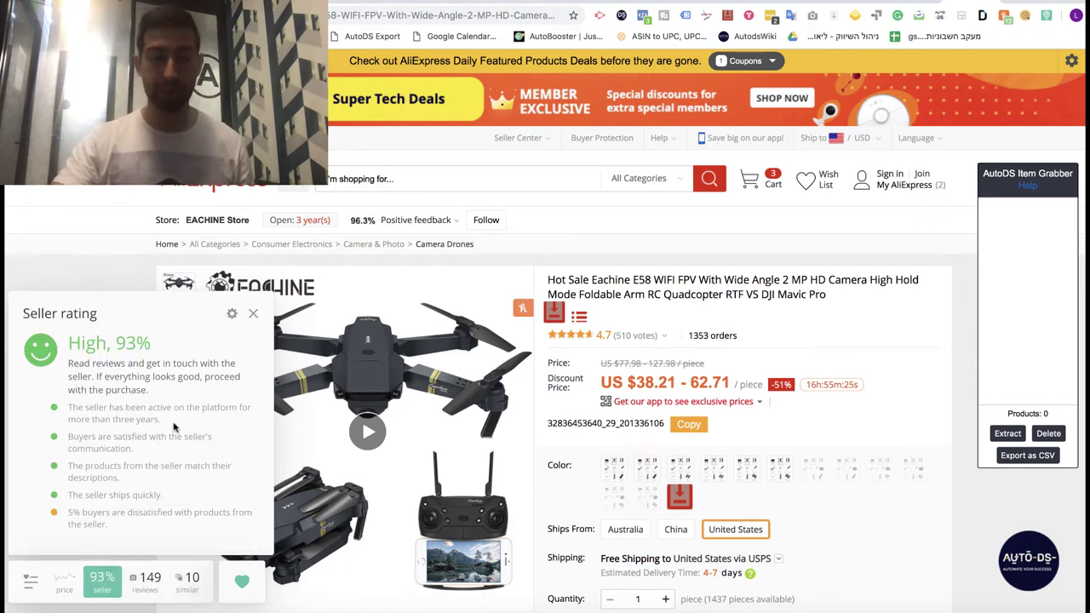
Step: Highlight the seller rating notes: three years active, ships quickly, dissatisfied buyers, High 93%
triple_click(103, 419)
left_click(174, 421)
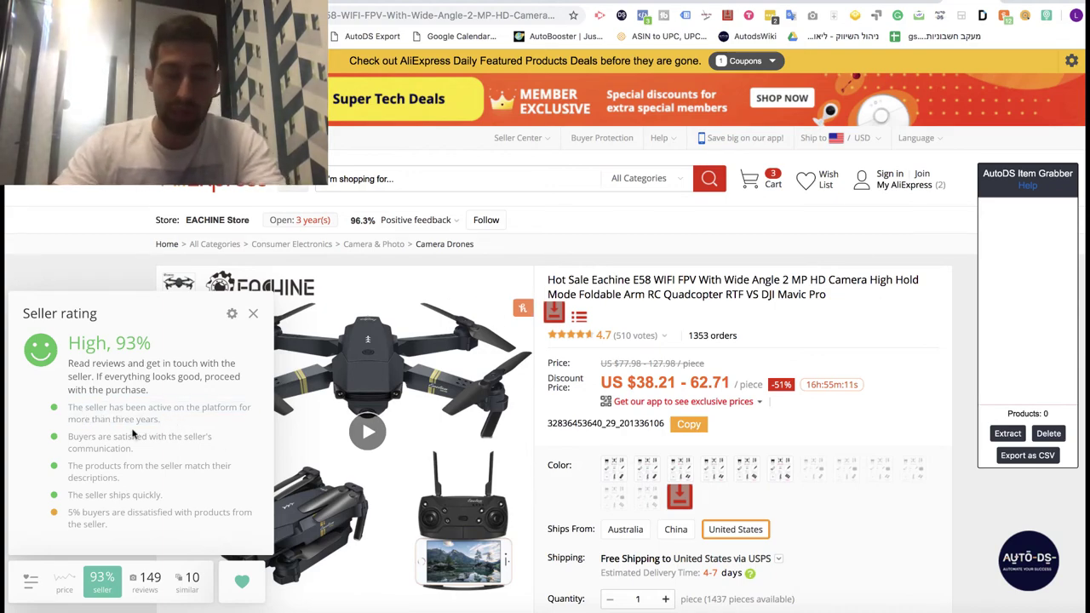
scroll(132, 434, "up", 5)
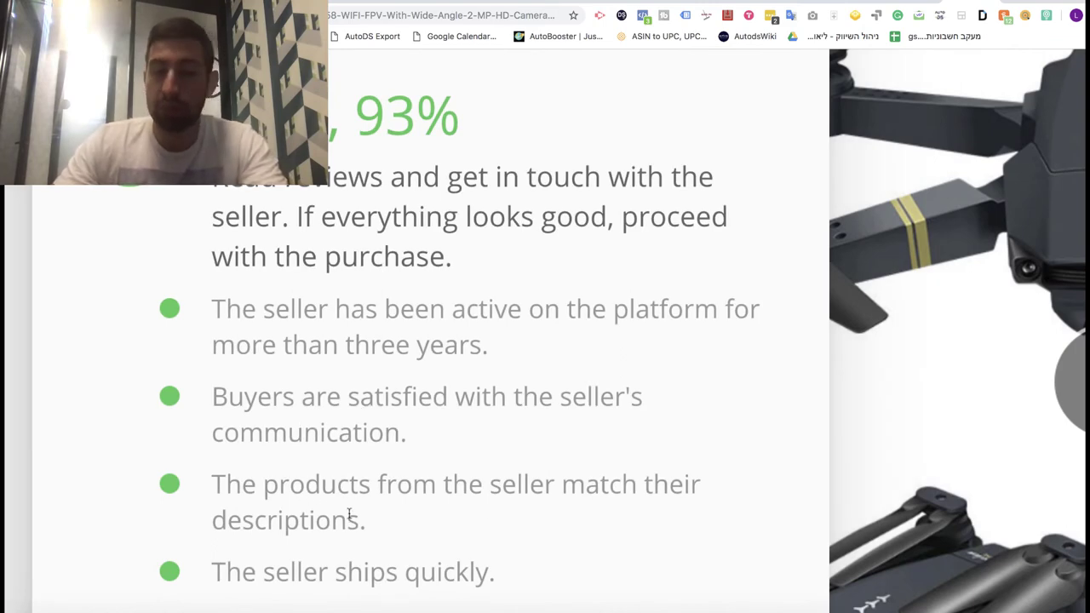
scroll(349, 514, "down", 5)
left_click_drag(167, 496, 49, 501)
left_click(86, 496)
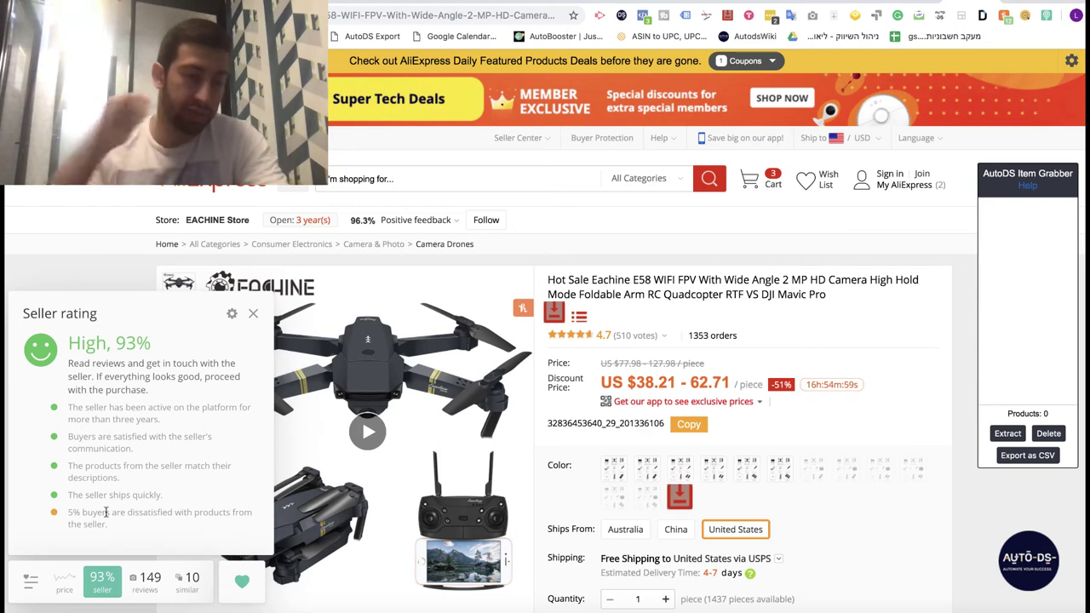
left_click_drag(152, 542, 79, 513)
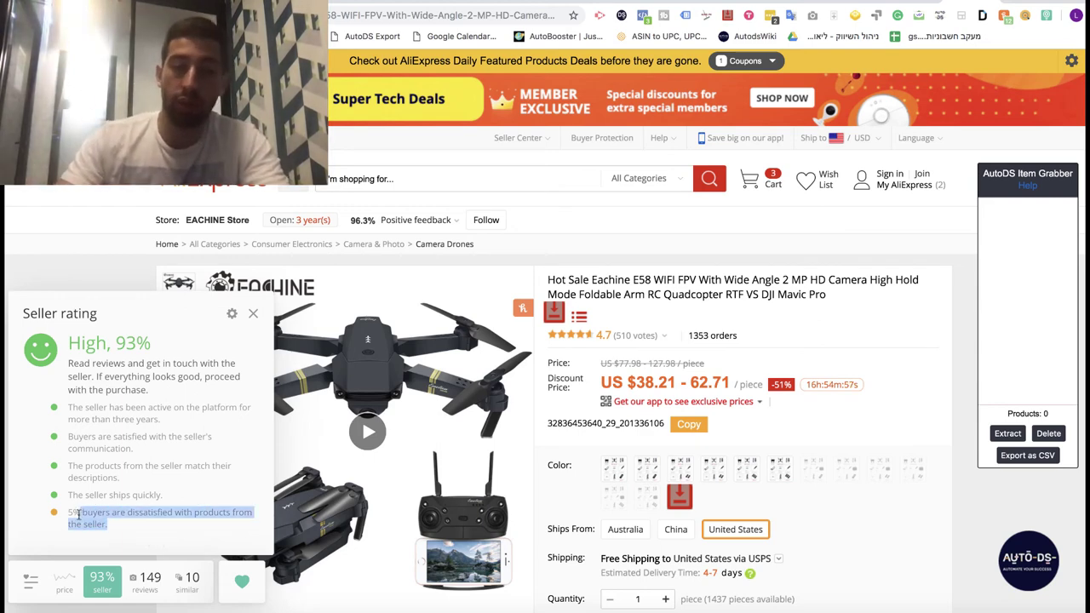
left_click(83, 511)
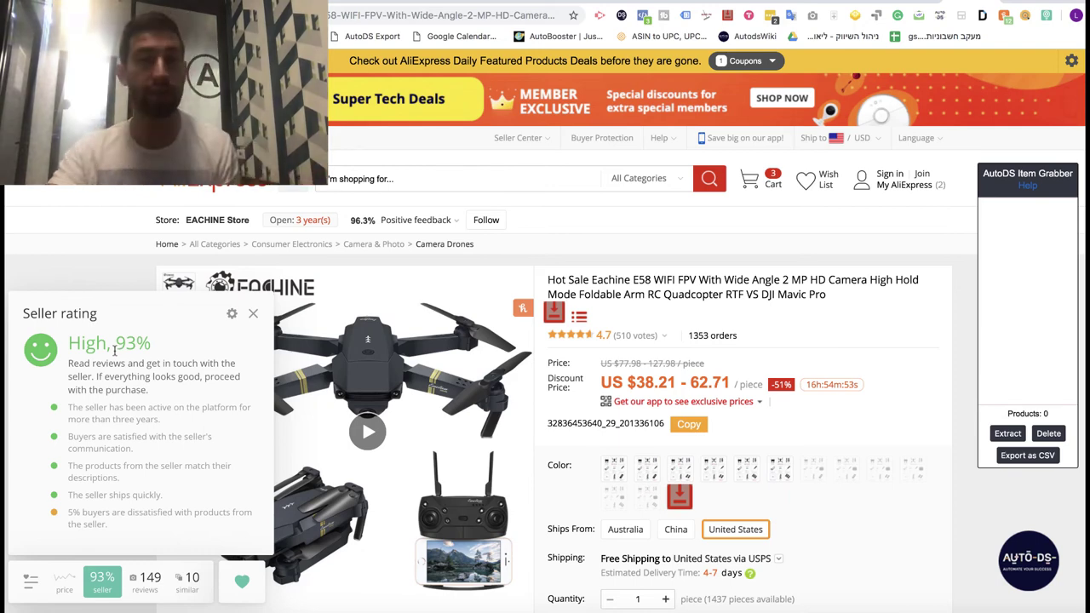
left_click_drag(51, 354, 40, 380)
left_click(41, 378)
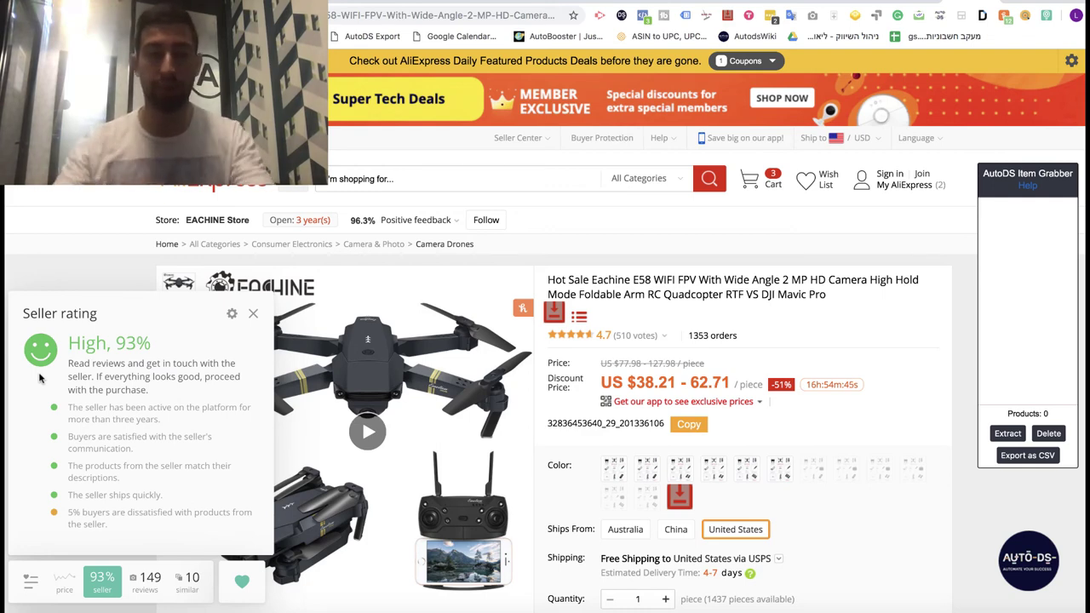
Step: Dismiss the detailed seller ratings and scroll down to the E58's 4.7-star rating breakdown
mouse_move(364, 218)
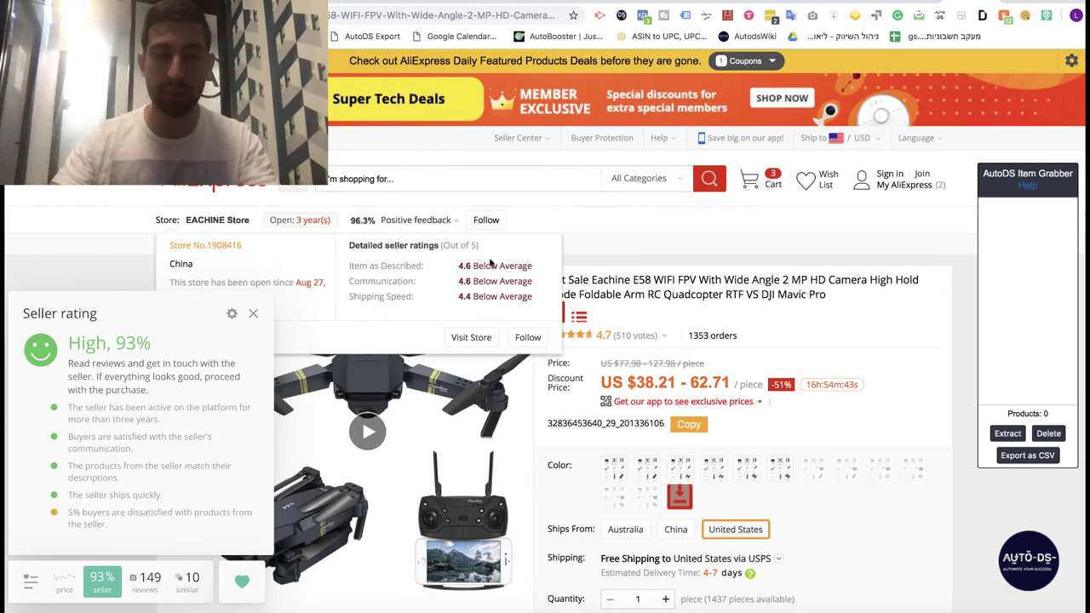
scroll(533, 184, "down", 3)
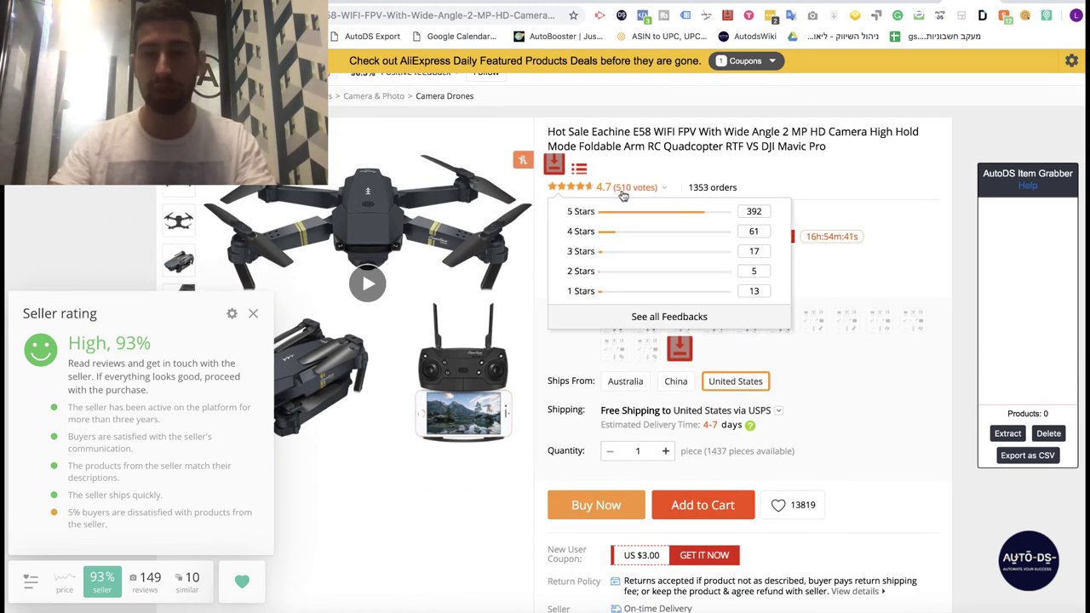